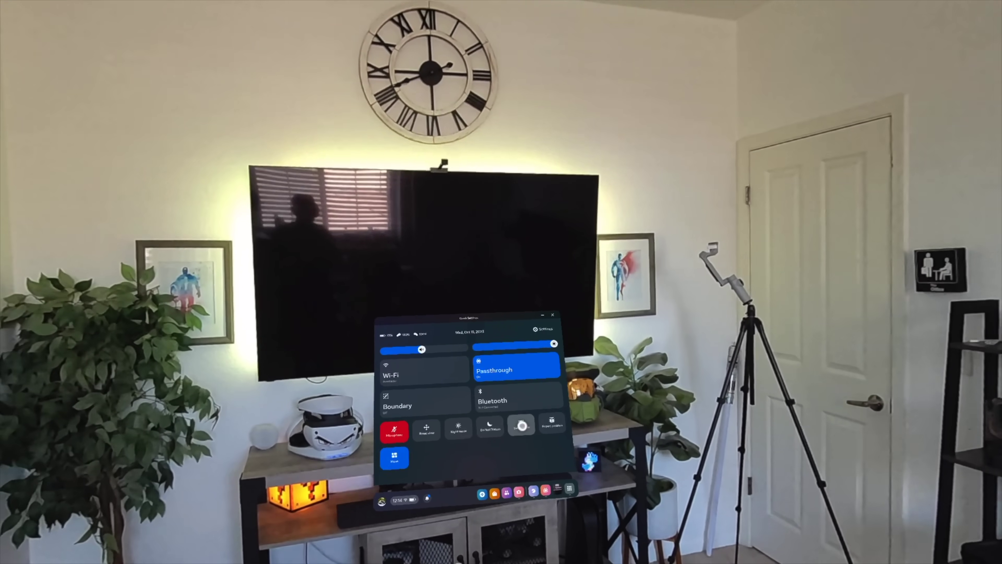
# Switch Quick Settings to the curved view, then open the People window from the taskbar.
pyautogui.click(522, 425)
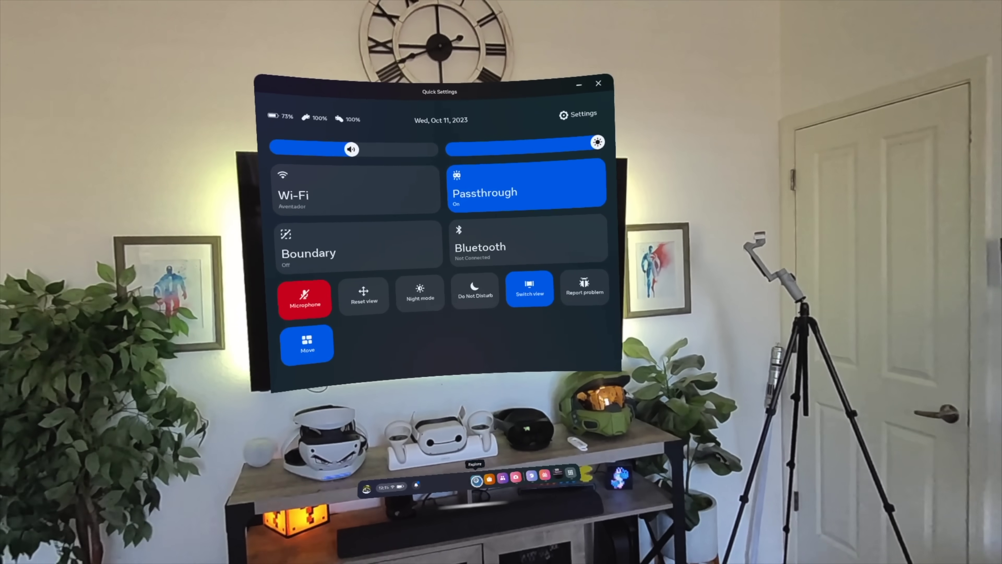
pyautogui.click(475, 485)
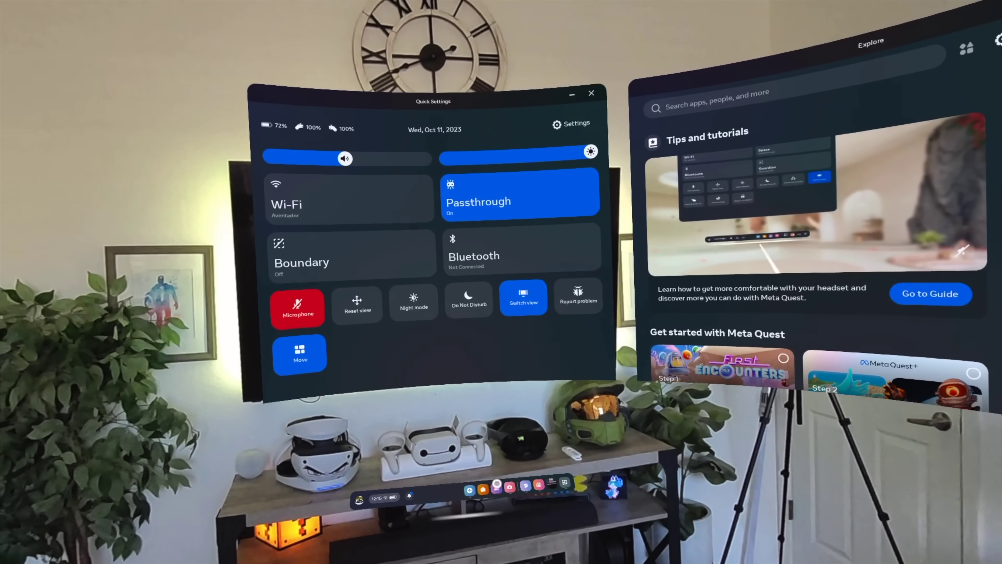
pyautogui.click(496, 487)
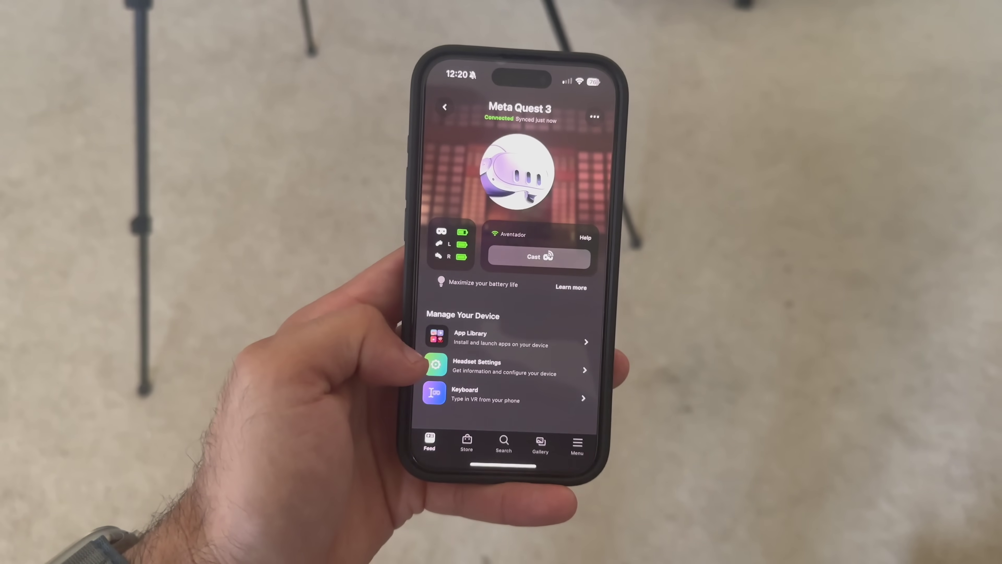
# From the phone's Headset Settings, begin Phone Notifications setup and continue past the intro.
pyautogui.click(493, 350)
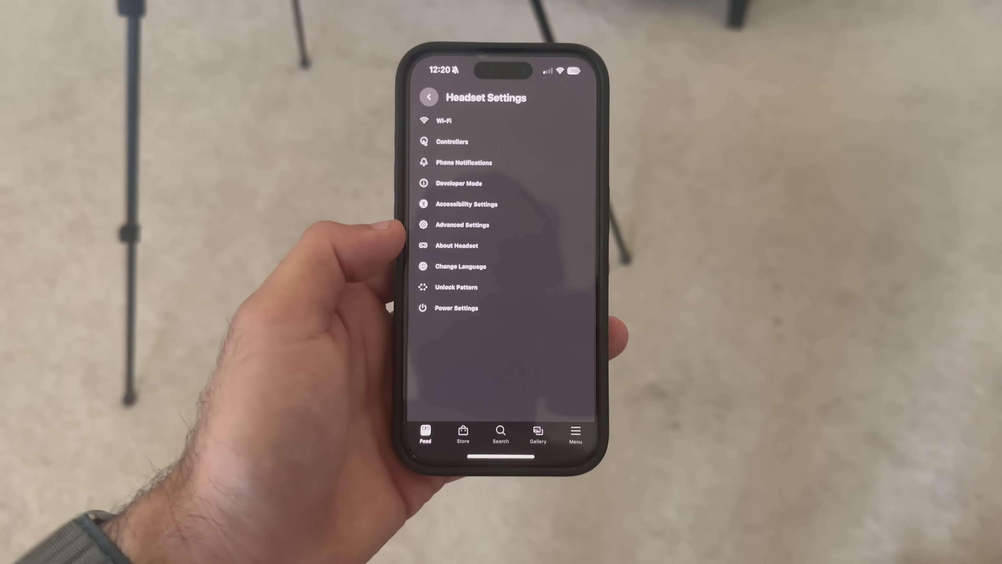
pyautogui.click(430, 196)
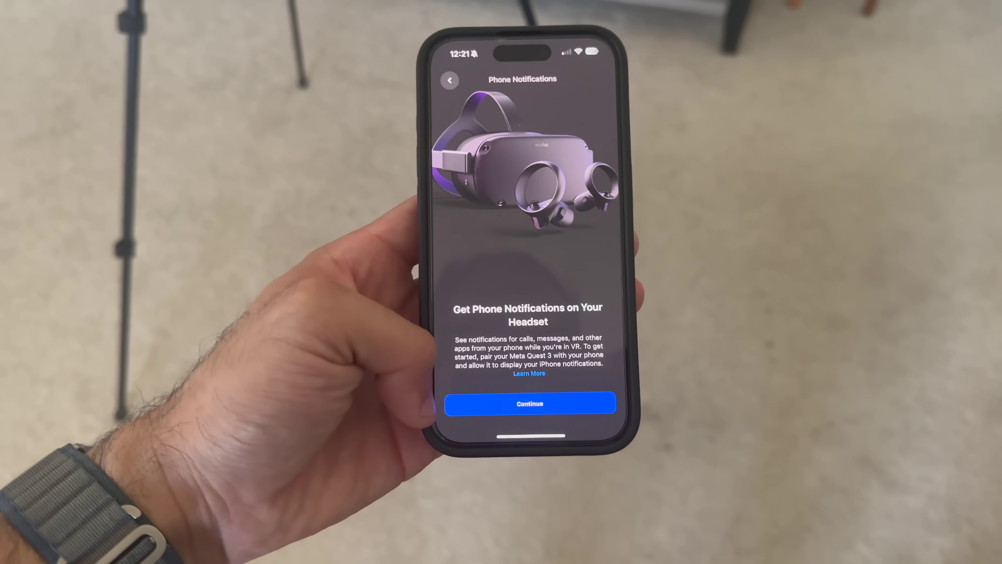
pyautogui.click(460, 395)
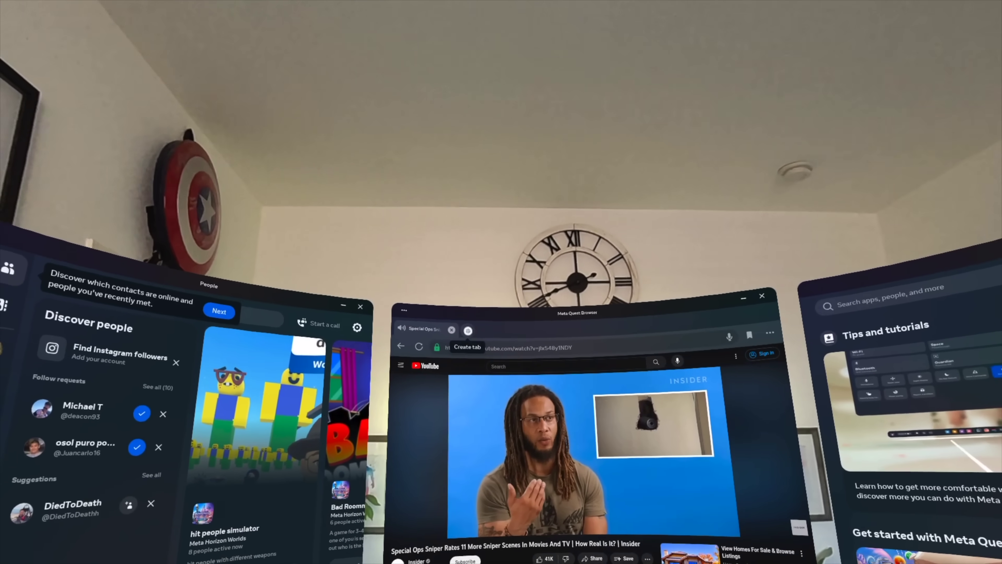
# Open a new browser tab and scroll its Best of the Immersive Web start page.
pyautogui.click(468, 331)
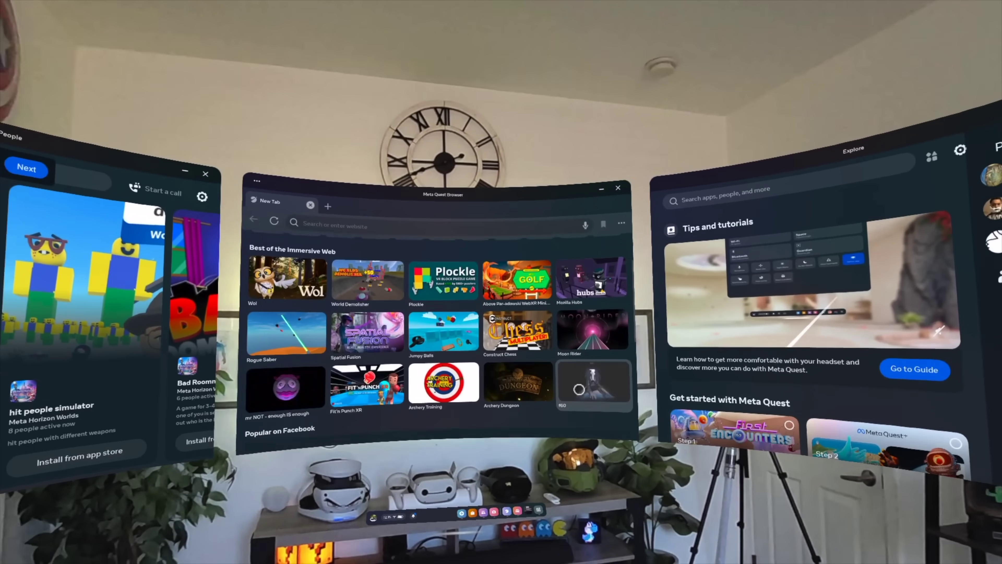
pyautogui.scroll(-3, 577, 390)
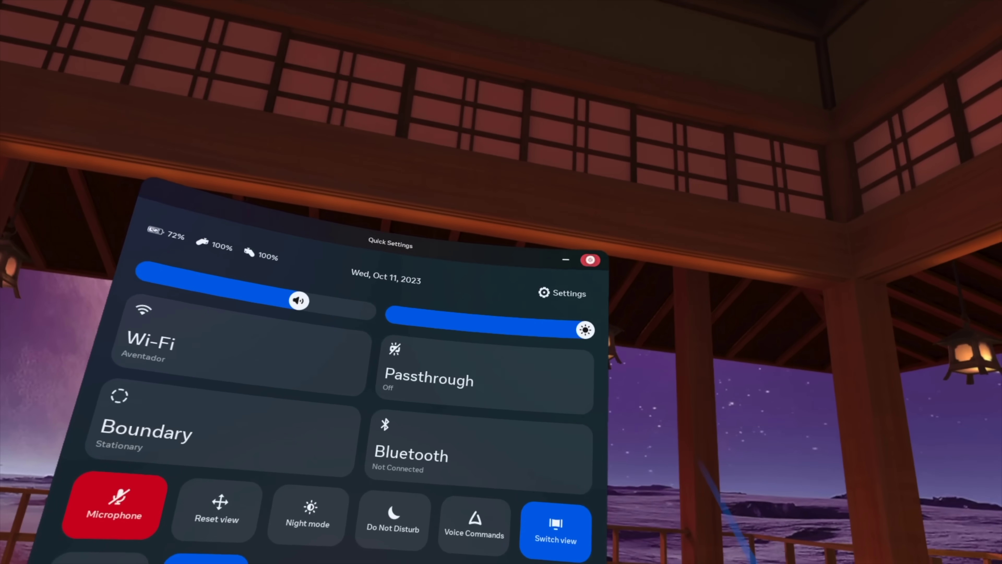
# Close Quick Settings, reach Custom Skybox View in Settings, open the image picker, then cancel it.
pyautogui.click(591, 260)
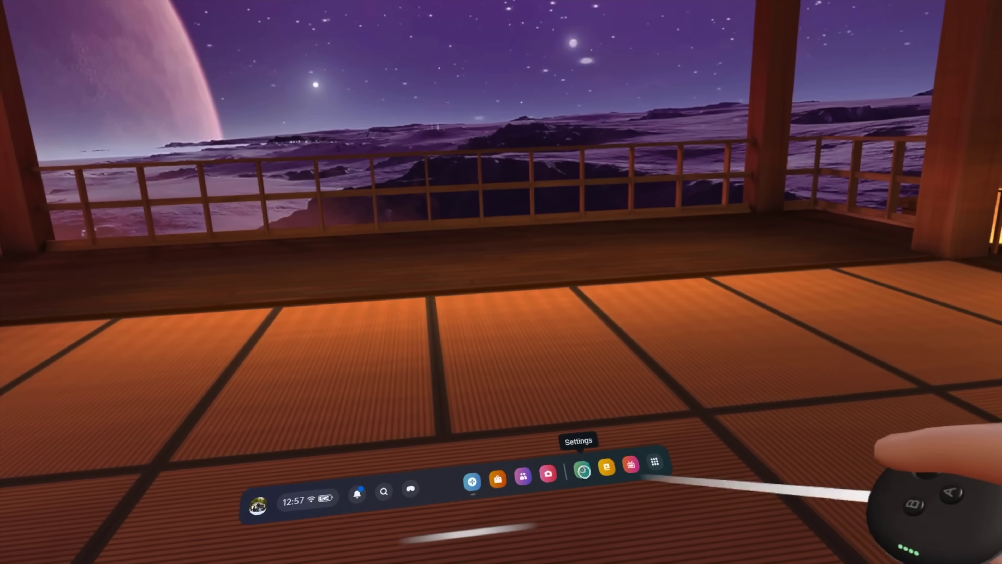
pyautogui.click(579, 469)
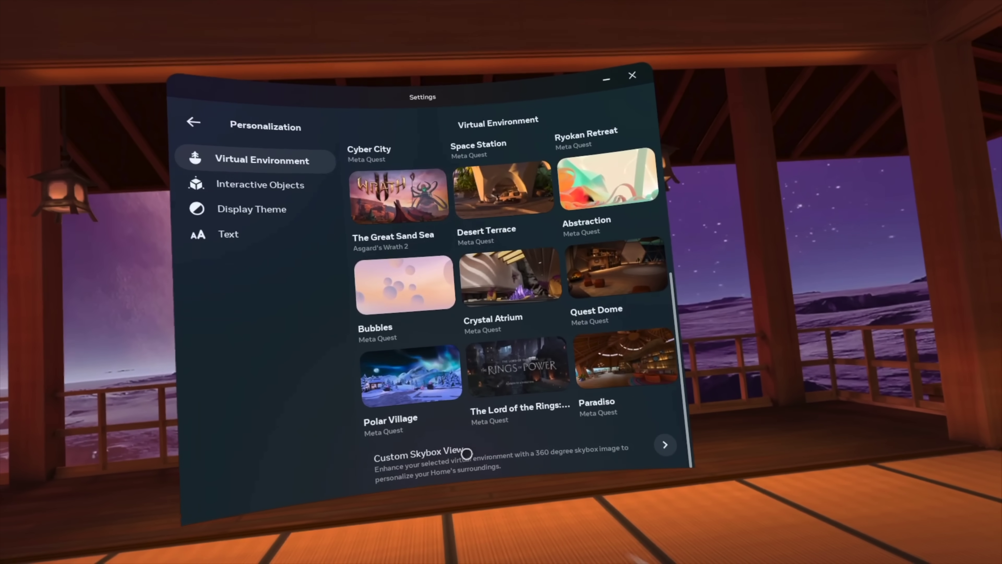
pyautogui.click(467, 453)
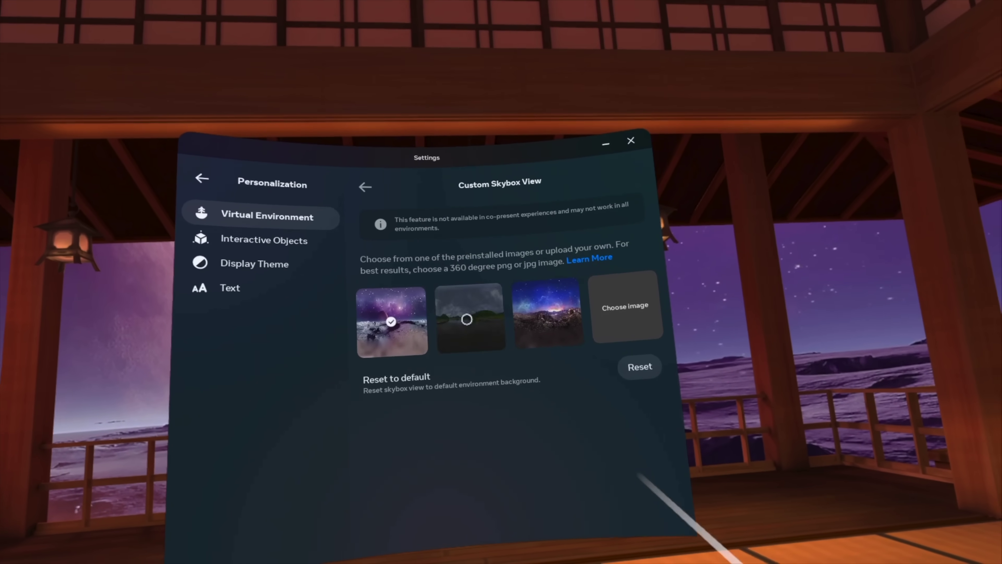
pyautogui.click(628, 315)
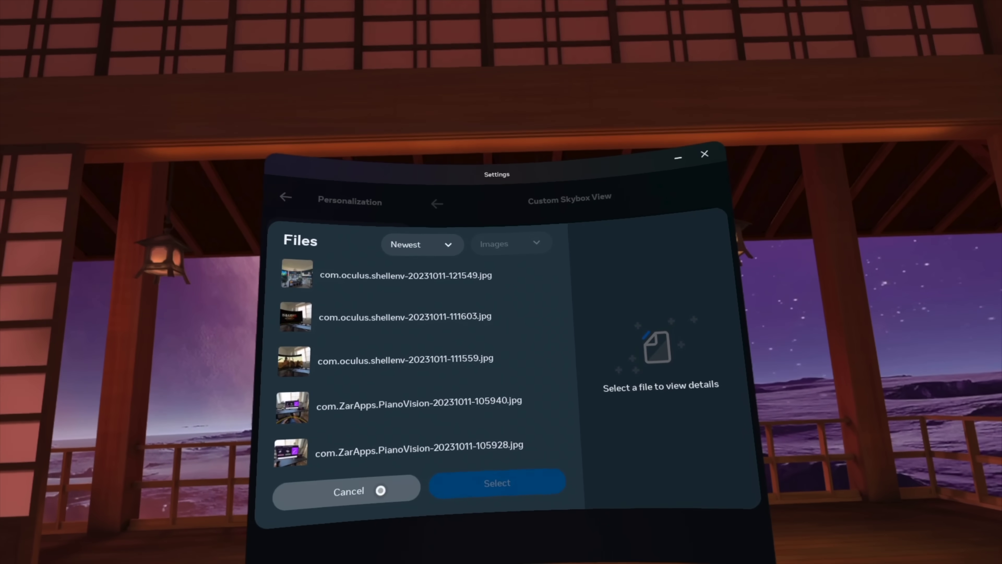
pyautogui.click(380, 490)
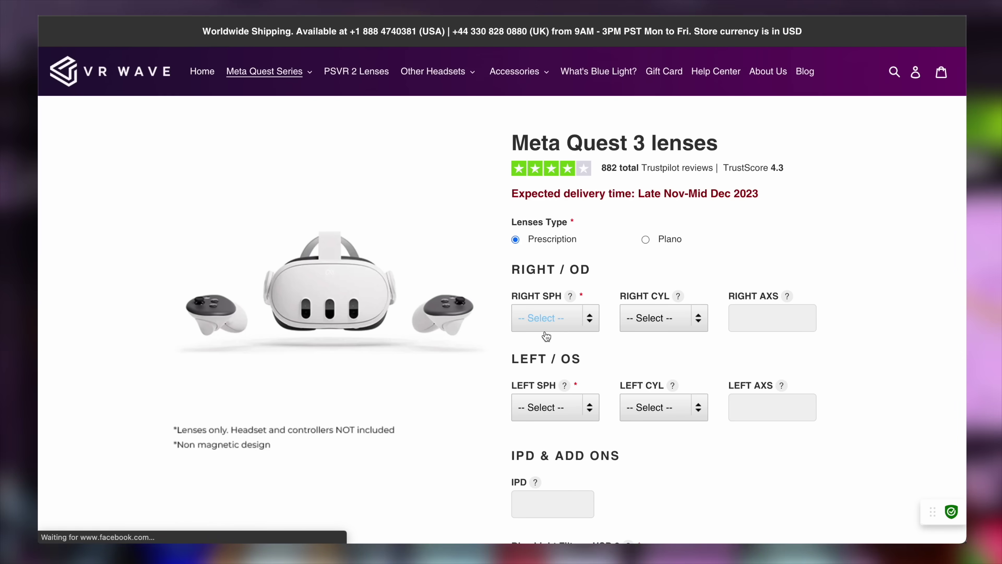
# Inspect the RIGHT and LEFT SPH and CYL prescription lists without choosing any values.
pyautogui.scroll(-3, 546, 336)
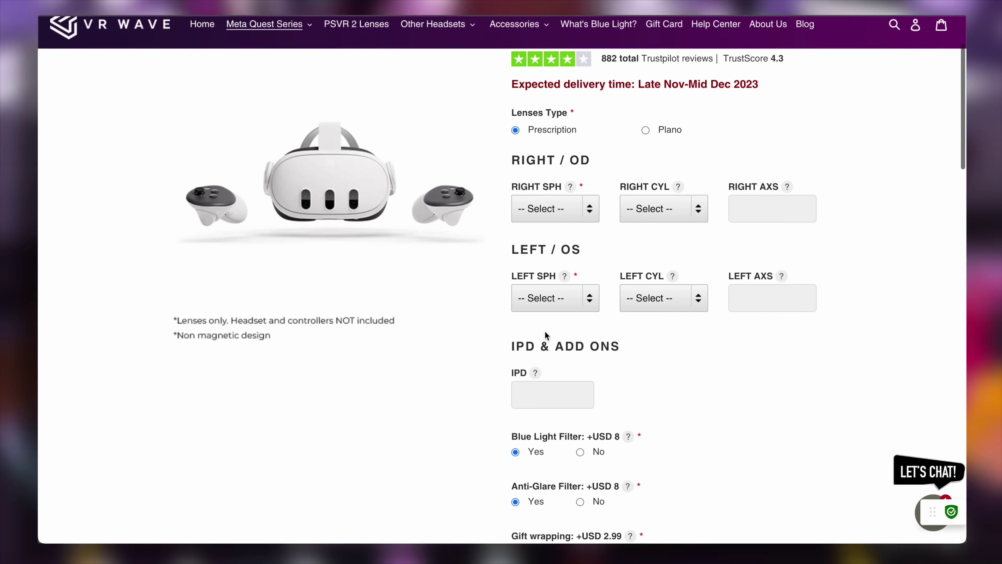
pyautogui.click(584, 218)
pyautogui.click(663, 209)
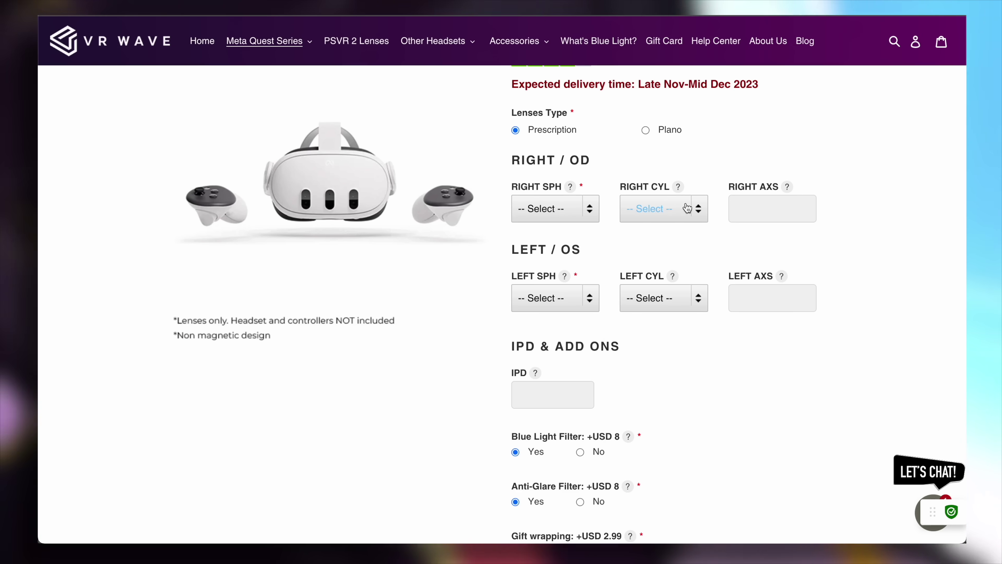
pyautogui.click(561, 287)
pyautogui.click(559, 296)
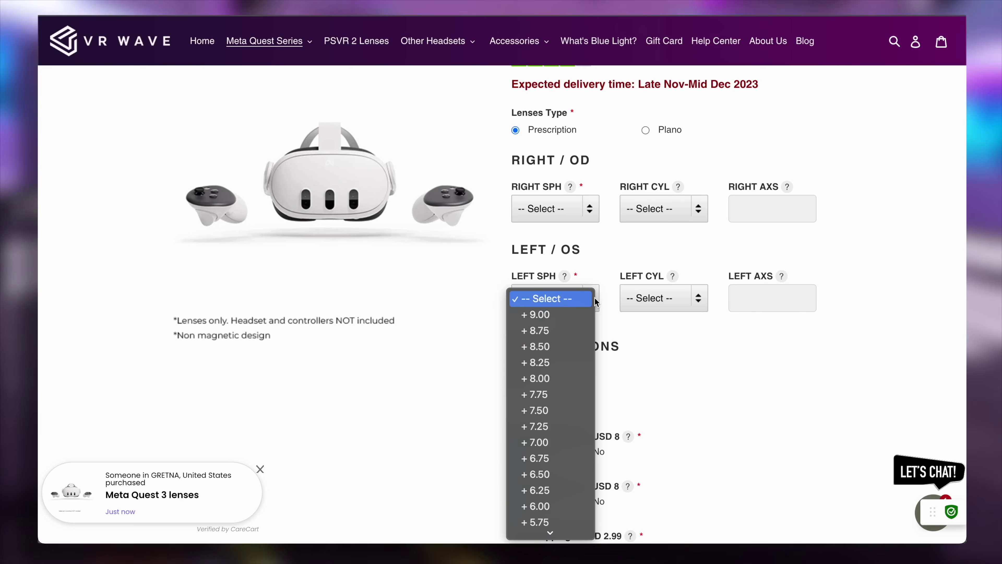
pyautogui.click(699, 300)
pyautogui.click(699, 301)
pyautogui.click(699, 301)
# Scroll through the lens page's add-ons and customer reviews.
pyautogui.scroll(-7, 744, 415)
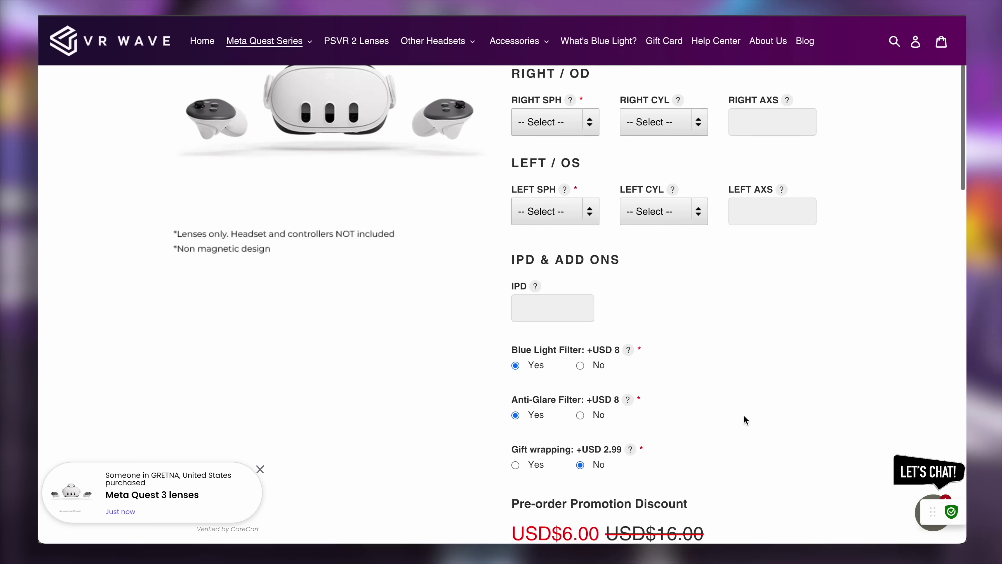
pyautogui.scroll(-3, 744, 415)
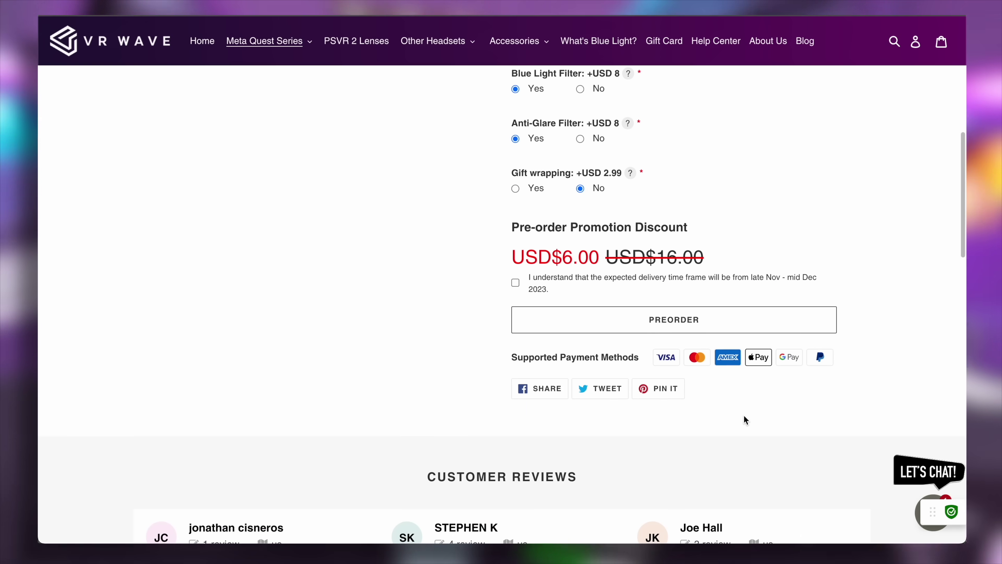
pyautogui.scroll(-3, 745, 417)
pyautogui.scroll(12, 743, 415)
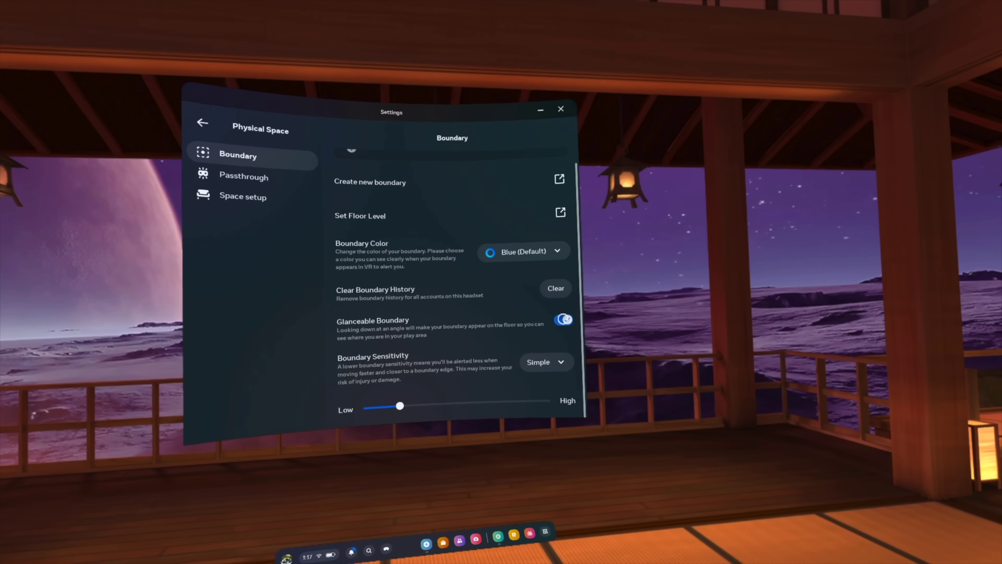
# Toggle Glanceable Boundary off and back on, then drag Boundary Sensitivity toward High.
pyautogui.click(564, 319)
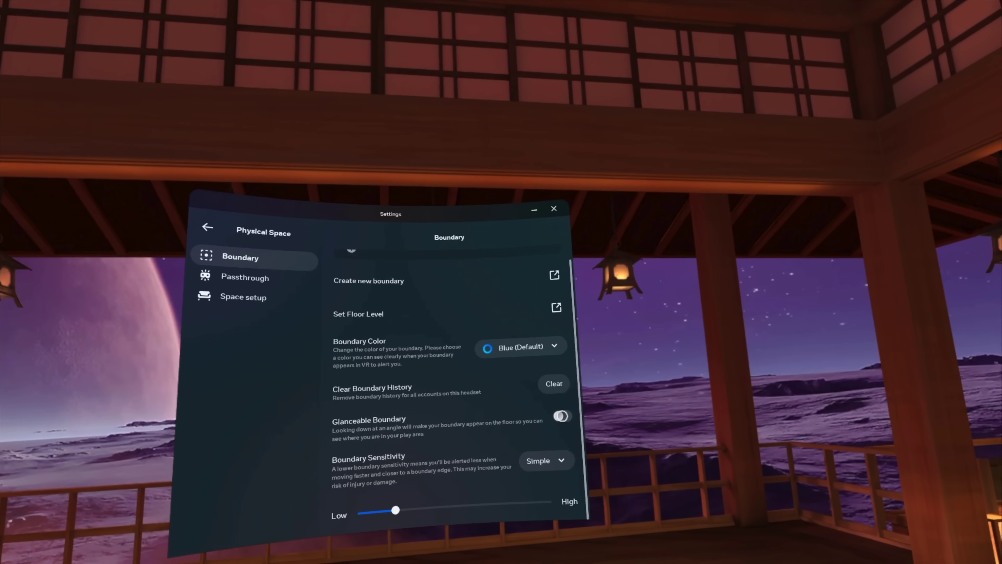
pyautogui.click(550, 387)
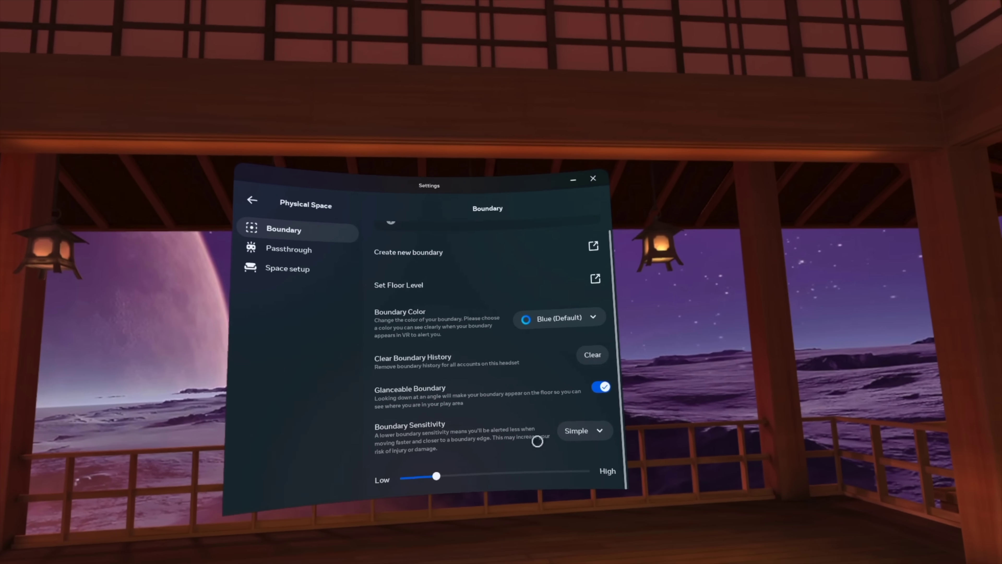
pyautogui.moveTo(444, 474)
pyautogui.mouseDown()
pyautogui.moveTo(539, 465)
pyautogui.moveTo(492, 519)
pyautogui.moveTo(477, 464)
pyautogui.mouseUp()
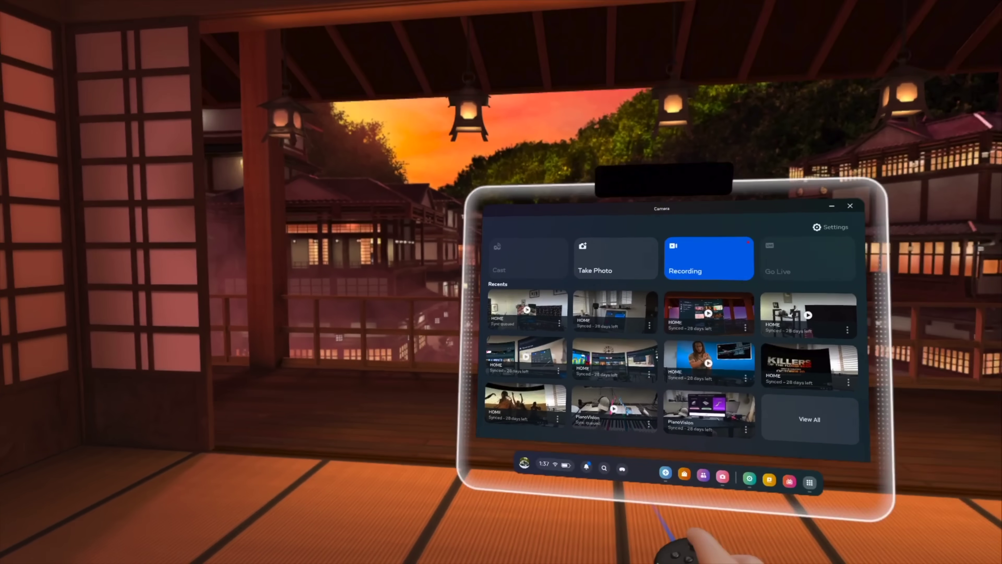
# Push the Camera panel back and left, close it, and bring up the app library.
pyautogui.moveTo(671, 494)
pyautogui.mouseDown()
pyautogui.moveTo(671, 460)
pyautogui.moveTo(642, 488)
pyautogui.moveTo(515, 488)
pyautogui.moveTo(532, 398)
pyautogui.mouseUp()
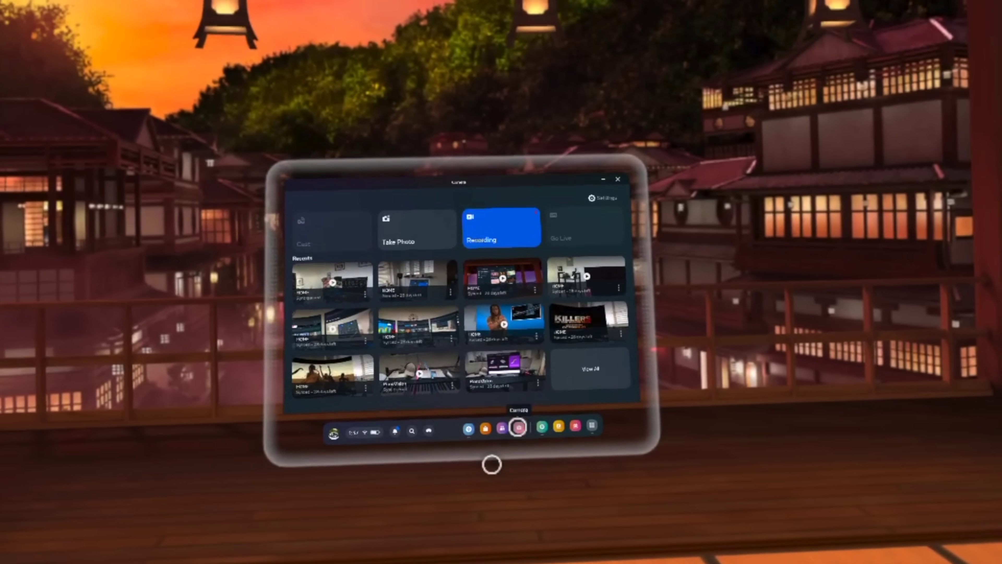
pyautogui.click(513, 418)
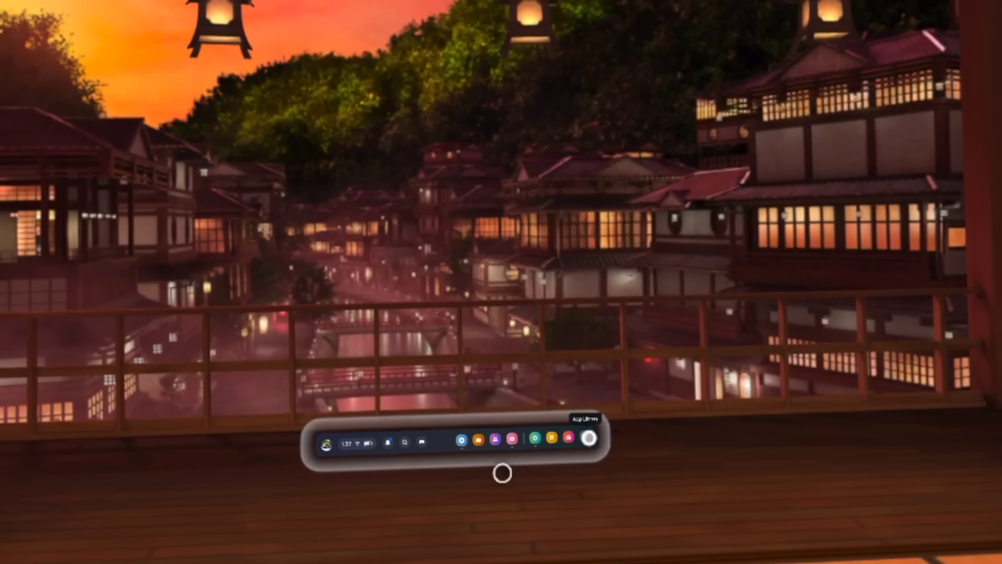
pyautogui.click(592, 437)
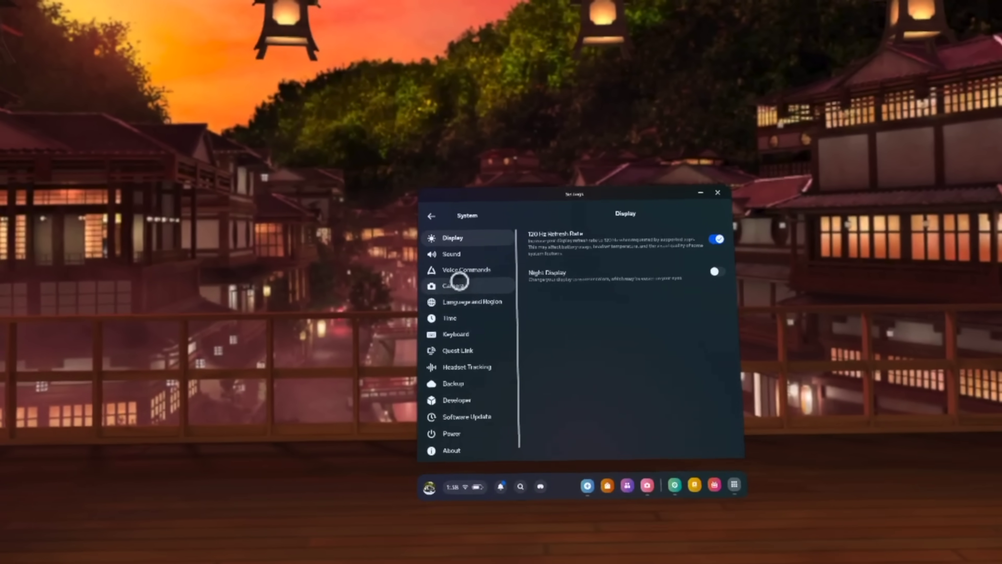
# Select Camera in the System sidebar to show aspect ratio, frame rate and bit rate options.
pyautogui.click(457, 282)
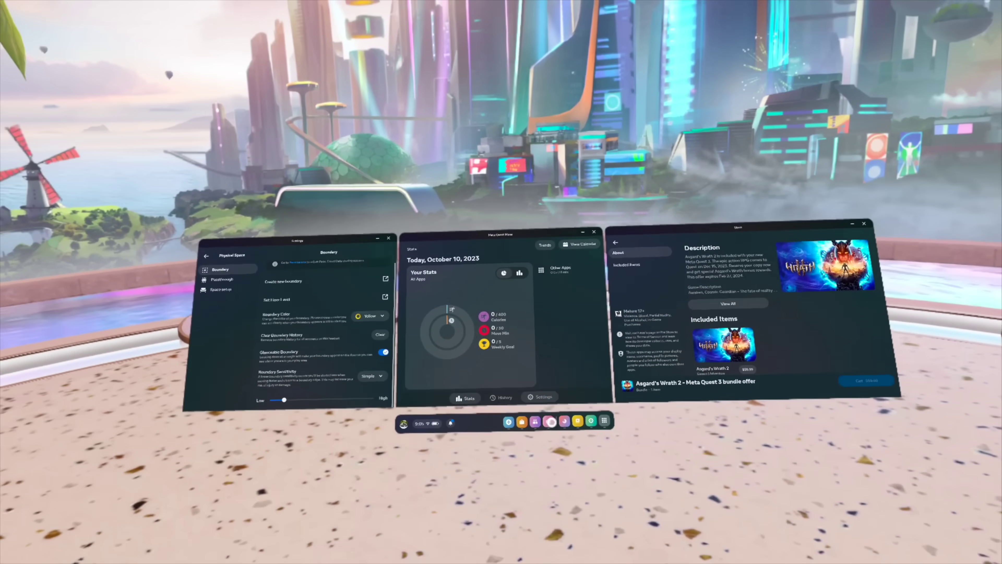
# Bring up the app library and set Meta Quest Move stats placement to Bottom.
pyautogui.click(604, 420)
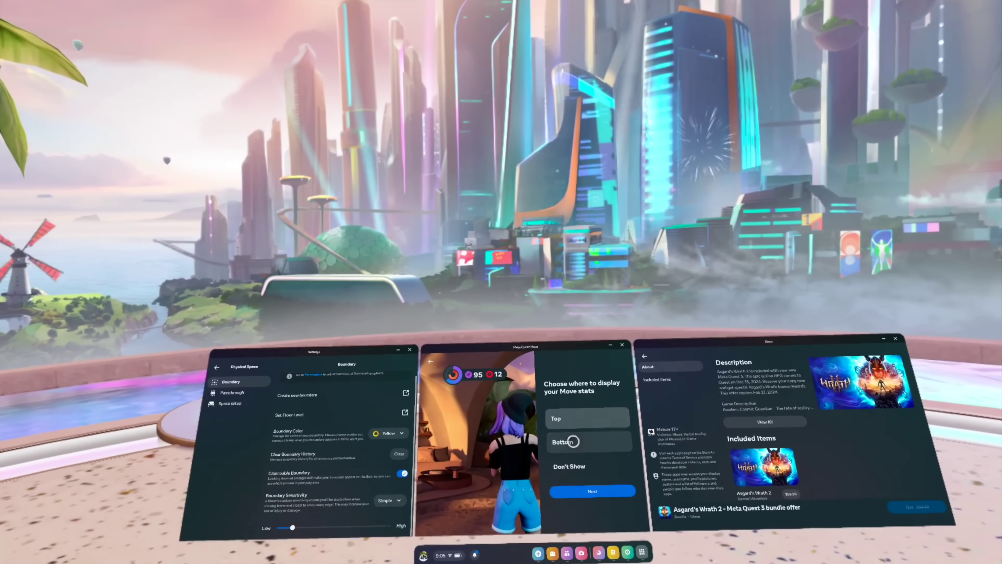
pyautogui.click(574, 442)
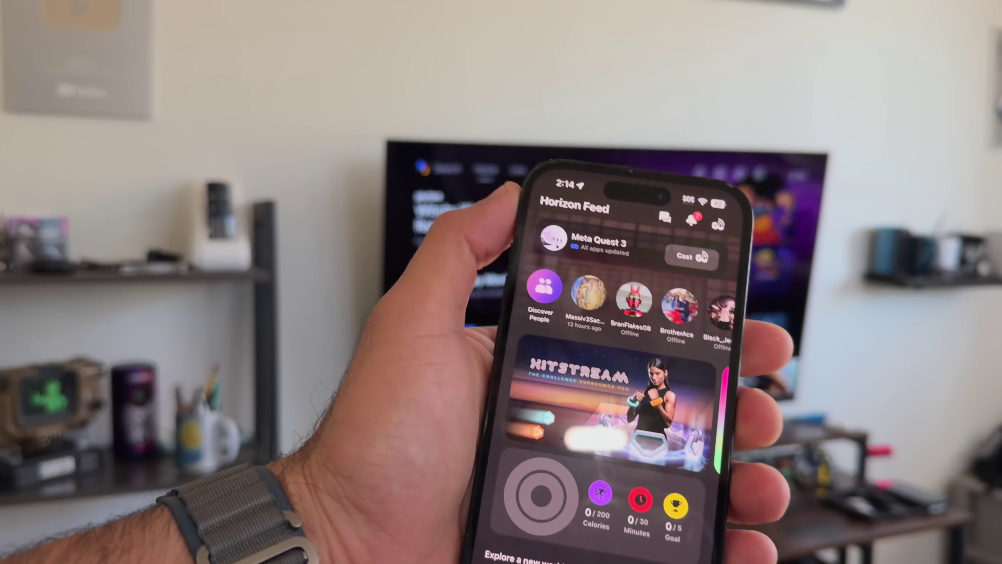
# Cast the headset view to Studio OLED through Cast To > Other Devices and start it.
pyautogui.click(656, 238)
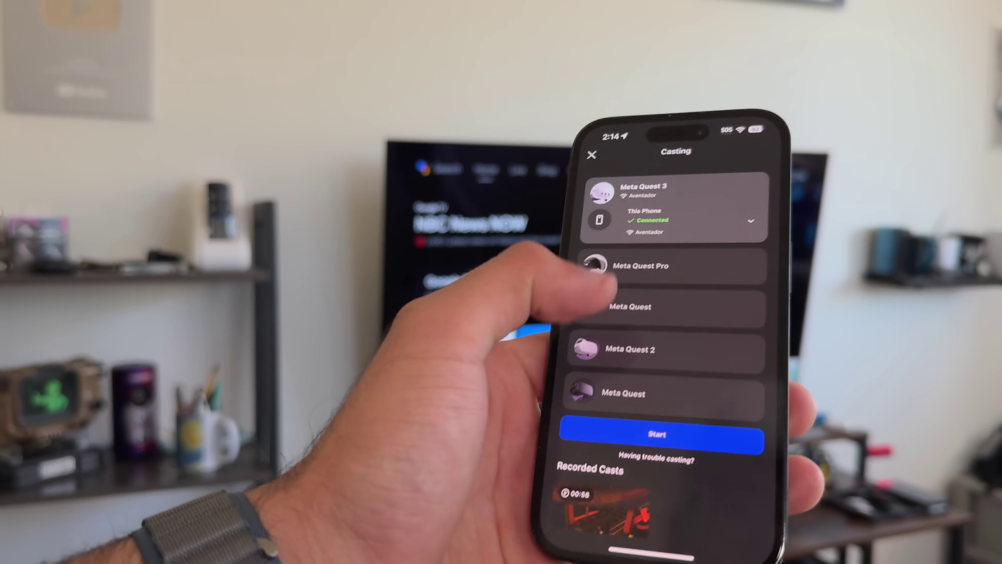
pyautogui.click(631, 446)
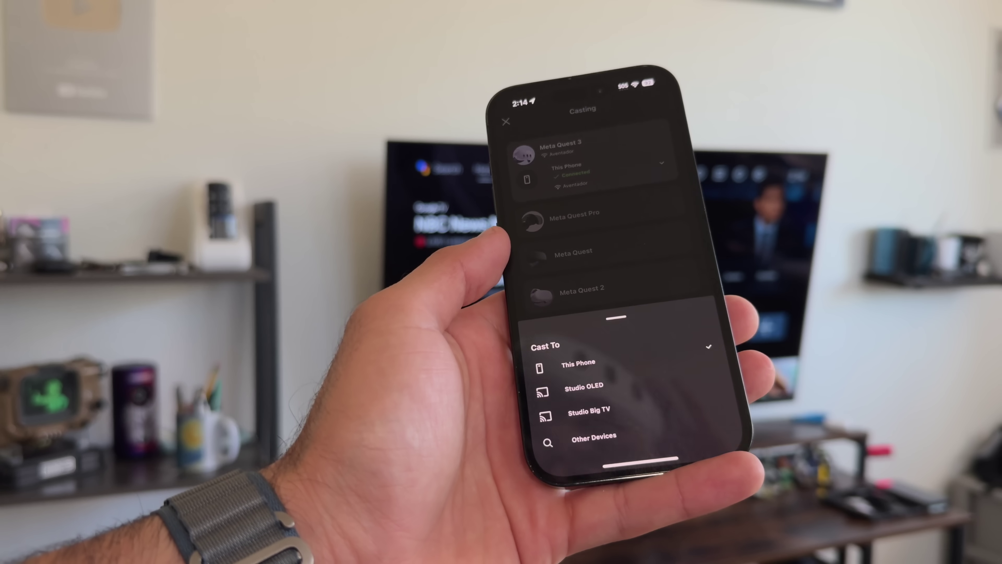
pyautogui.click(579, 386)
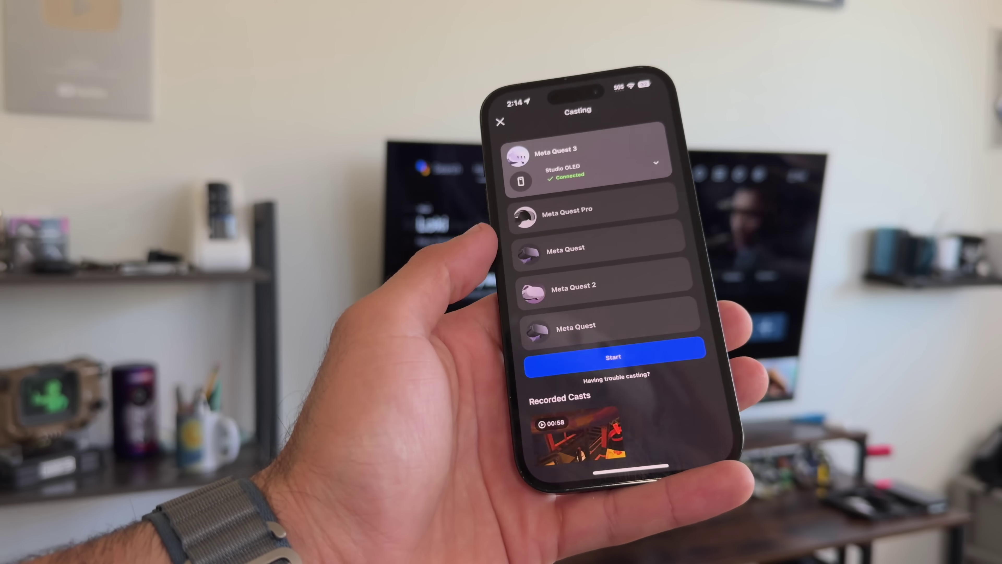
pyautogui.click(602, 366)
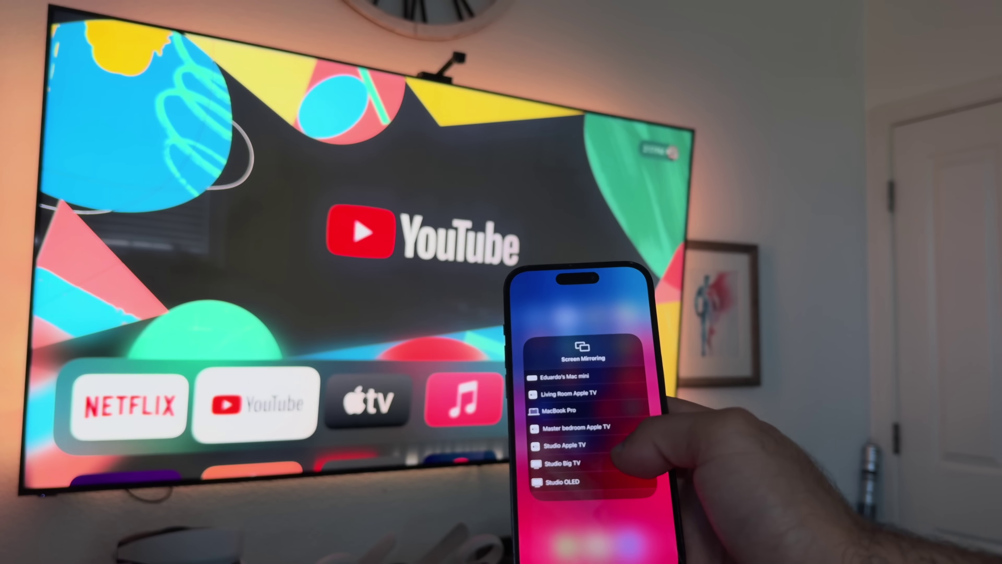
# Mirror the phone to Studio Apple TV and start casting the headset view.
pyautogui.click(572, 448)
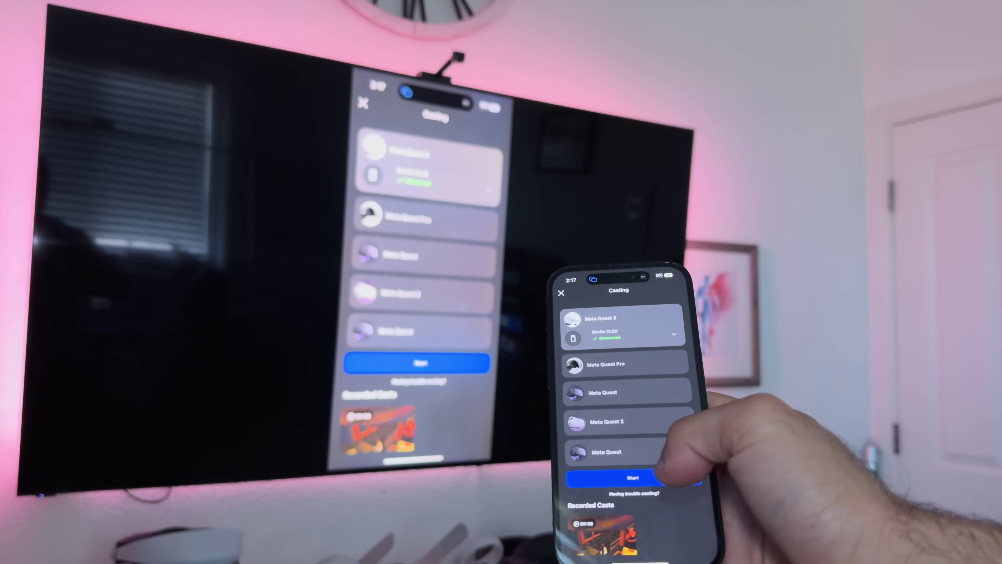
pyautogui.click(655, 478)
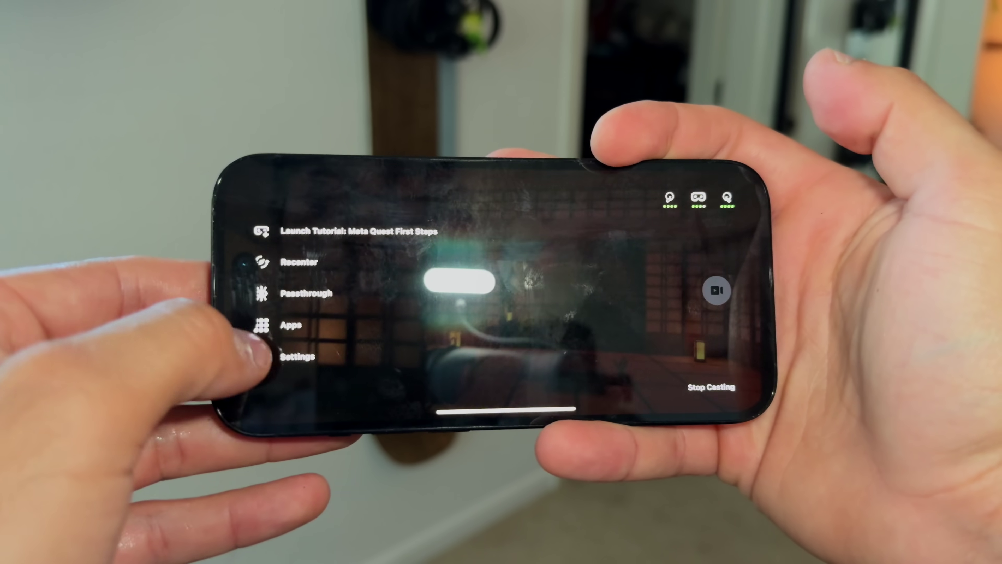
# Open the headset's app list remotely from the casting screen controls.
pyautogui.click(276, 347)
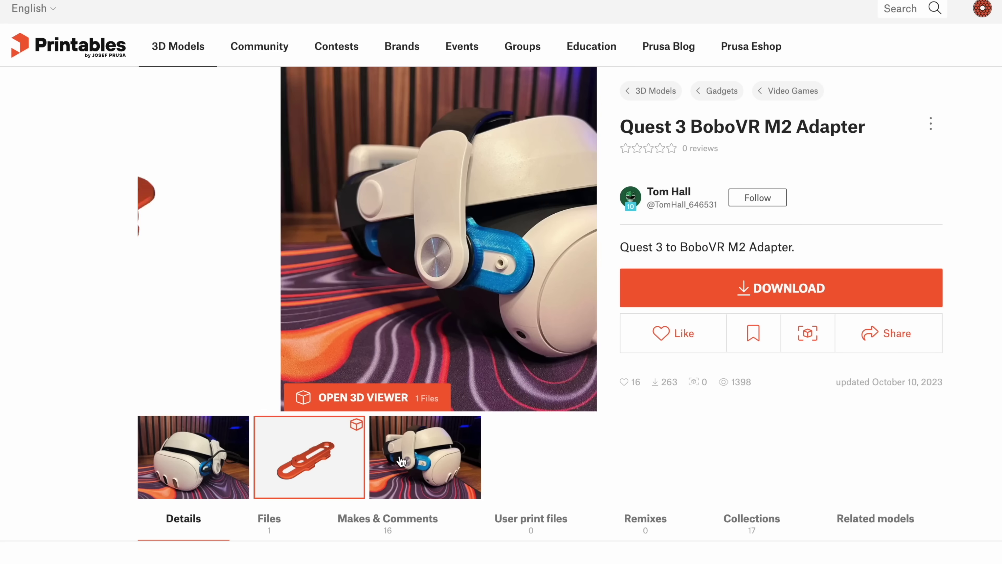
# Flip between the strap adapter's product photos, then start highlighting the referral description.
pyautogui.click(392, 462)
pyautogui.click(241, 469)
pyautogui.scroll(-10, 290, 470)
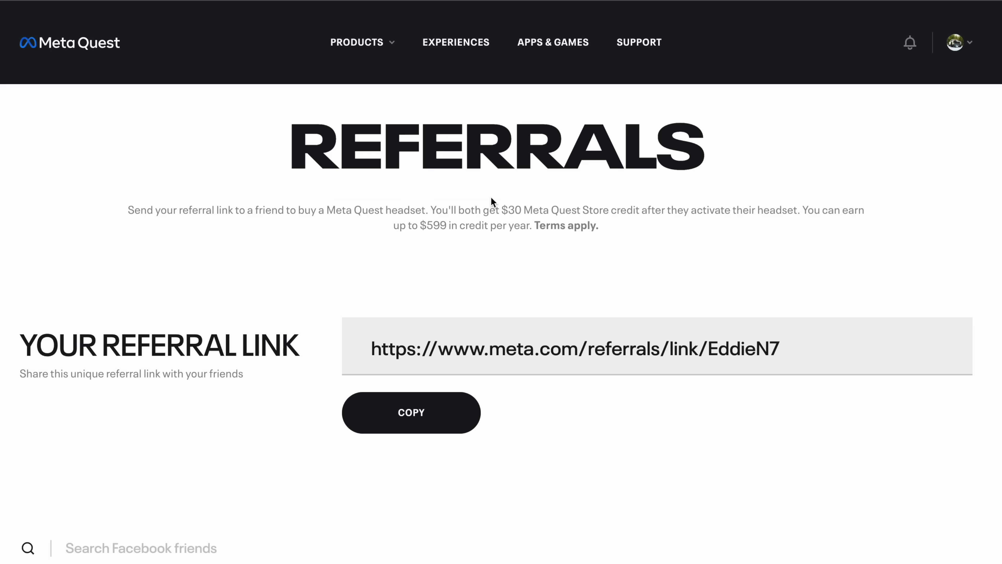
pyautogui.moveTo(491, 197)
pyautogui.mouseDown()
pyautogui.moveTo(540, 214)
pyautogui.moveTo(302, 233)
pyautogui.mouseUp()
# Select the full referral description paragraph on the Referrals page, then deselect it.
pyautogui.moveTo(175, 217); pyautogui.dragTo(131, 215)
pyautogui.tripleClick(475, 217)
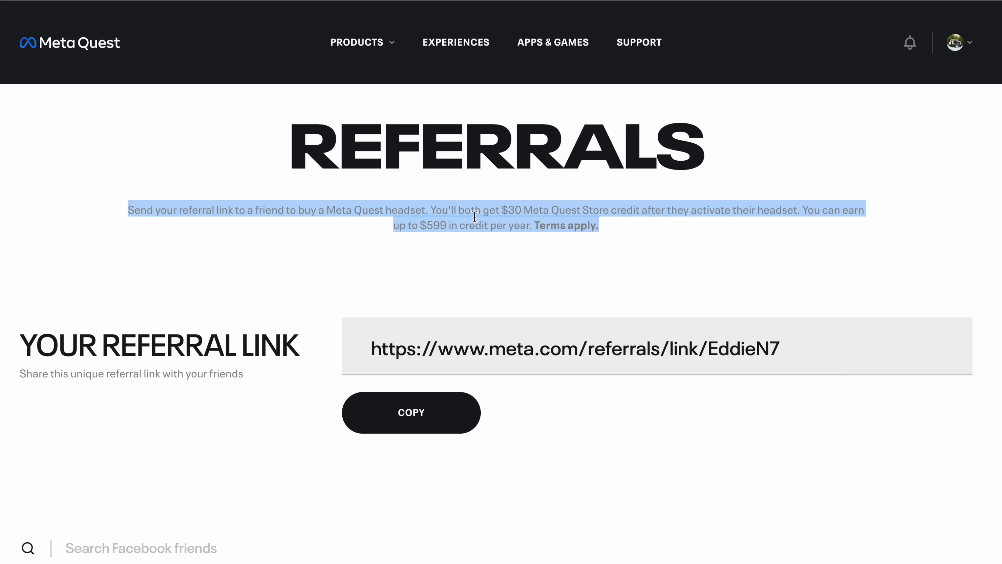
pyautogui.click(436, 227)
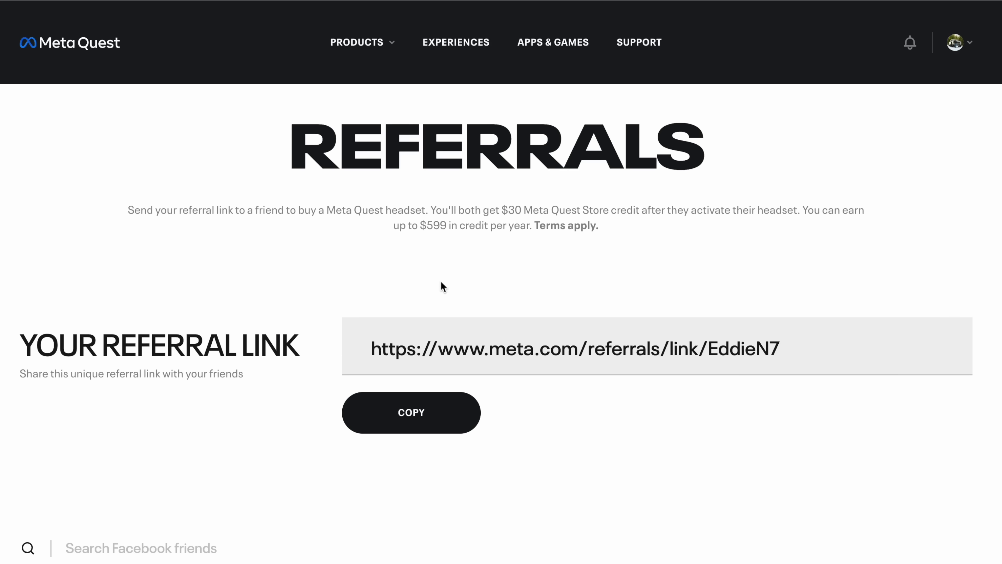